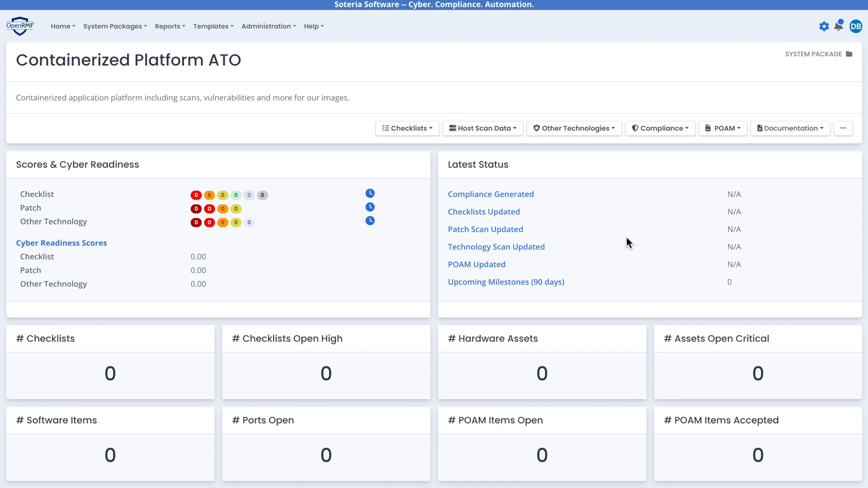
Upload the Container scan results openrmfpro-web-2.10.13.json, 2.10.15, 2.11.06 and 2.11.07 to the system package, one file at a time
left_click(574, 128)
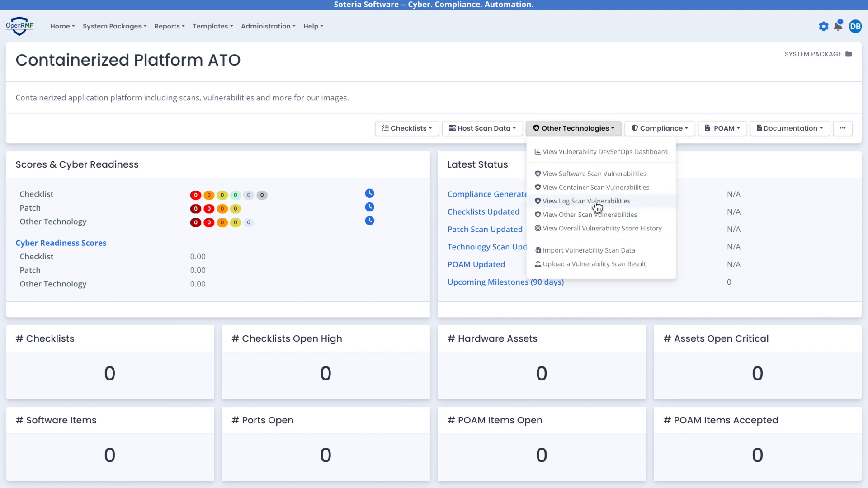
left_click(605, 265)
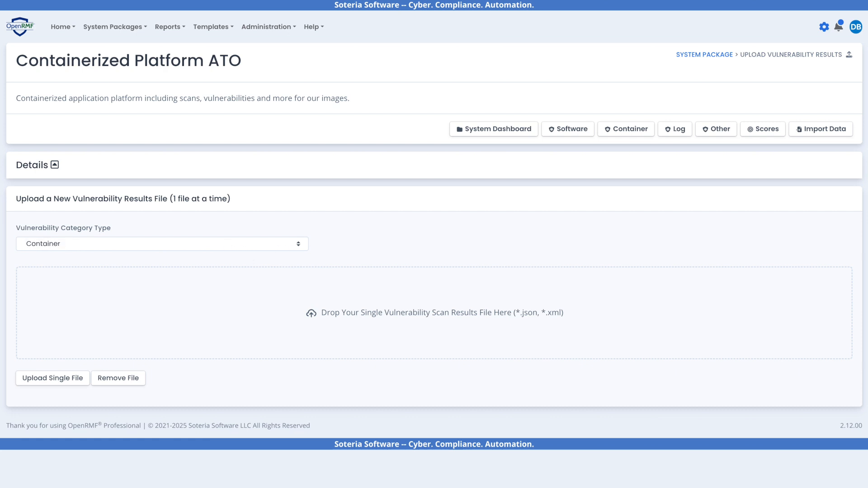
left_click_drag(699, 241, 335, 300)
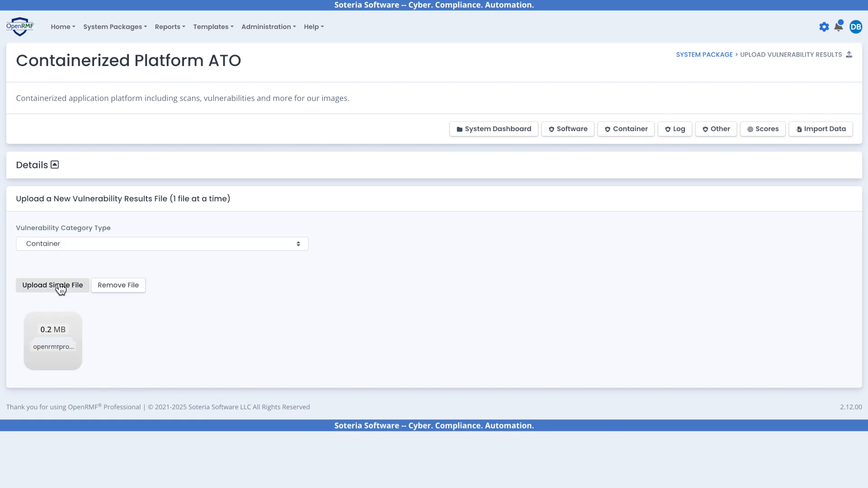
left_click(60, 289)
left_click_drag(728, 245, 496, 303)
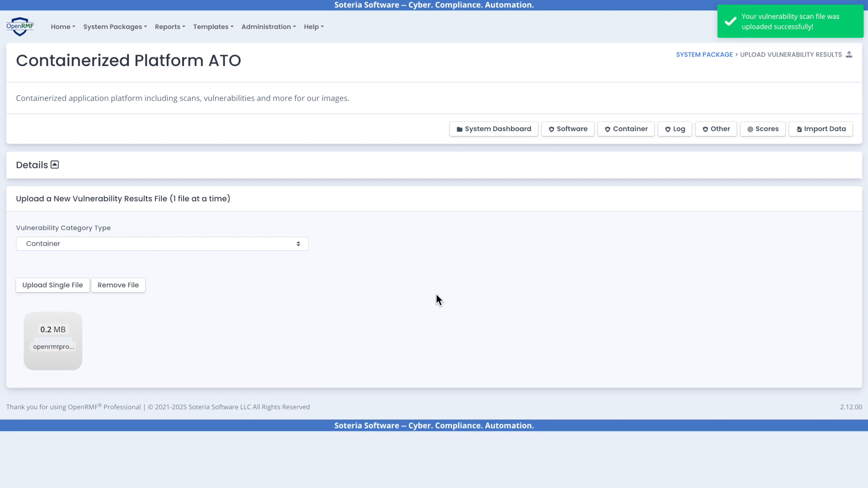
left_click(54, 288)
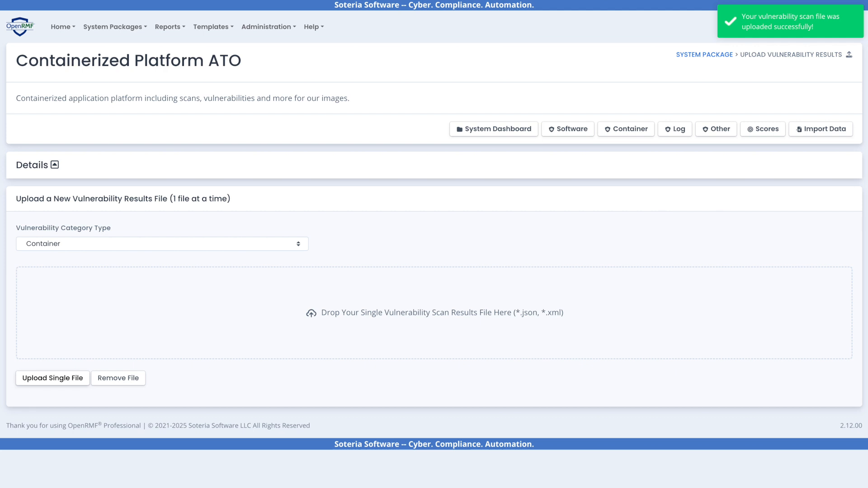
left_click_drag(606, 316, 358, 312)
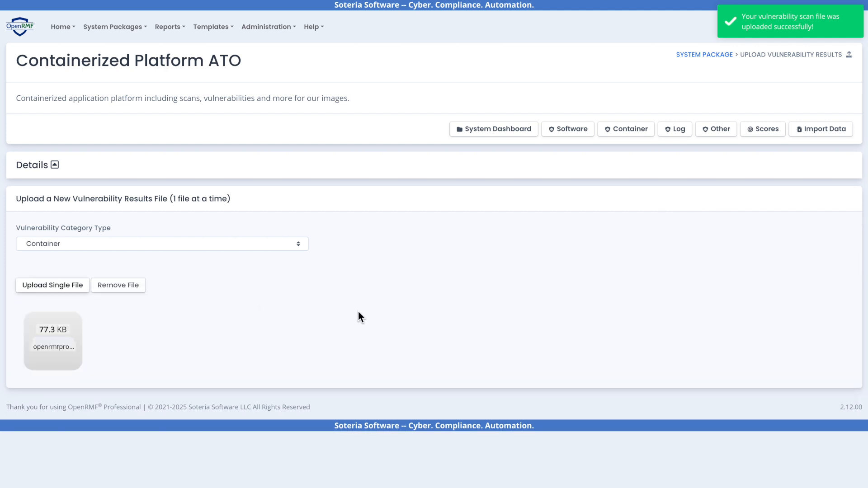
left_click(53, 285)
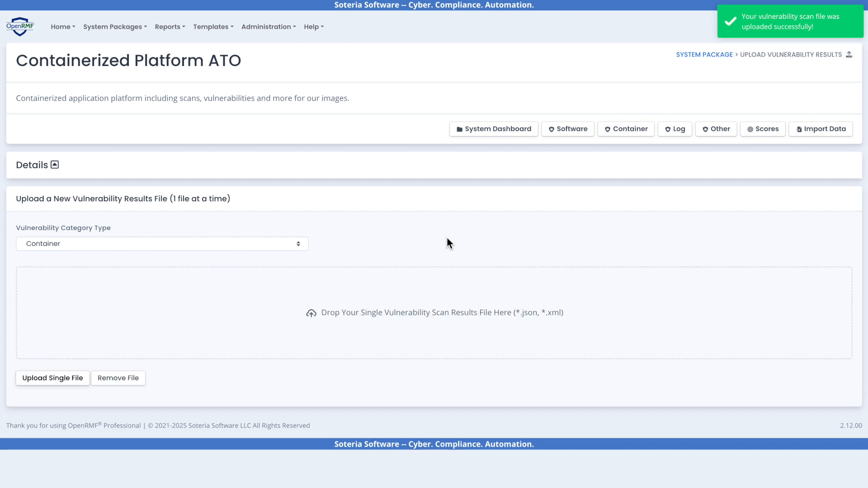
View the package's container vulnerabilities and expand the details of CVE-2024-8176
left_click(627, 133)
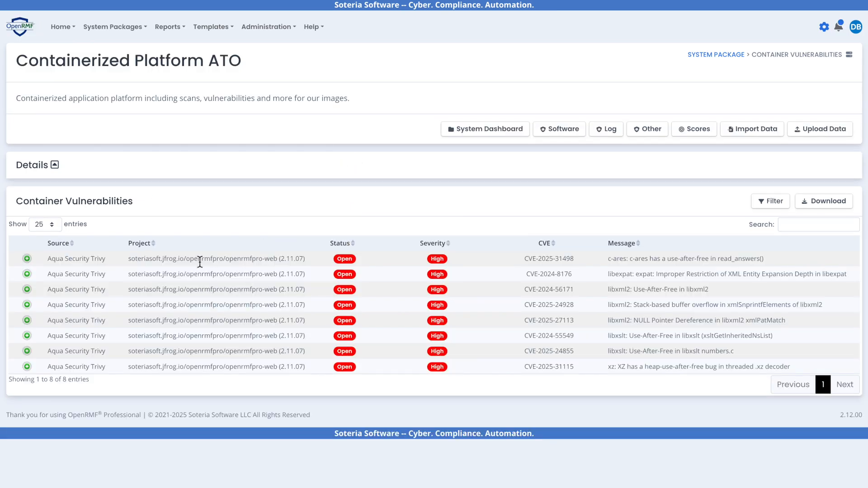
left_click_drag(128, 259, 277, 261)
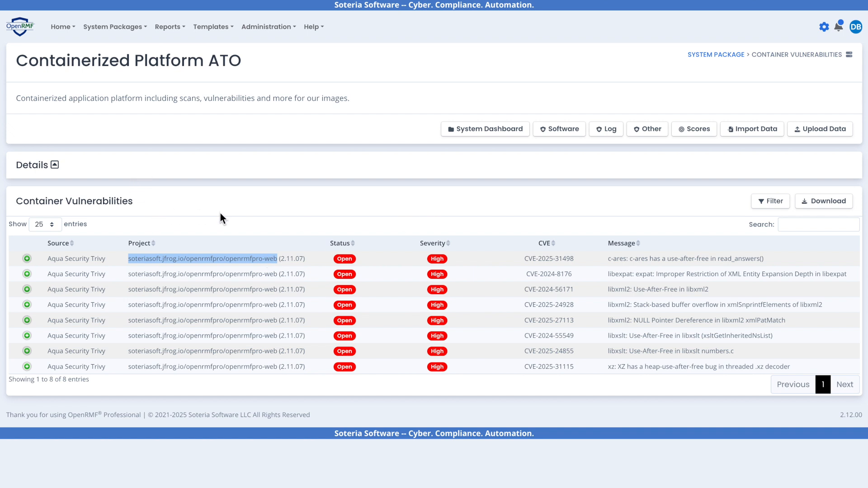
left_click(28, 274)
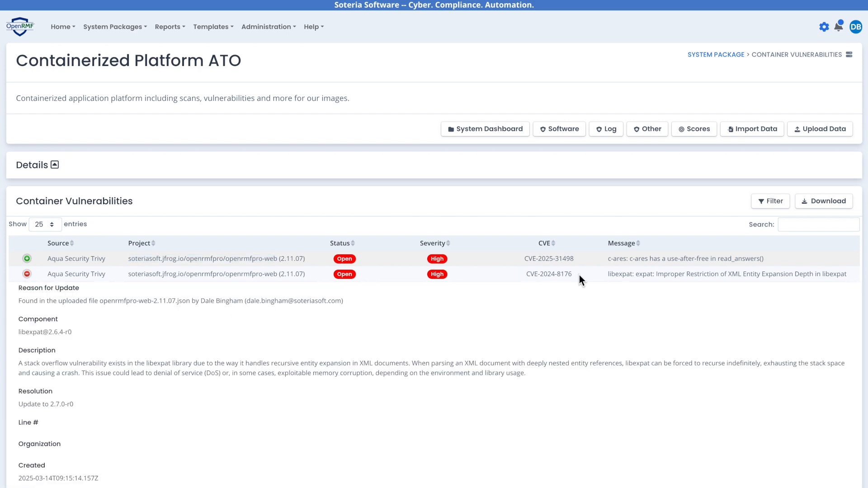
Review the vulnerability scan score history, including the total trend chart, the scores by source project and the update history
scroll(538, 283, "down", 4)
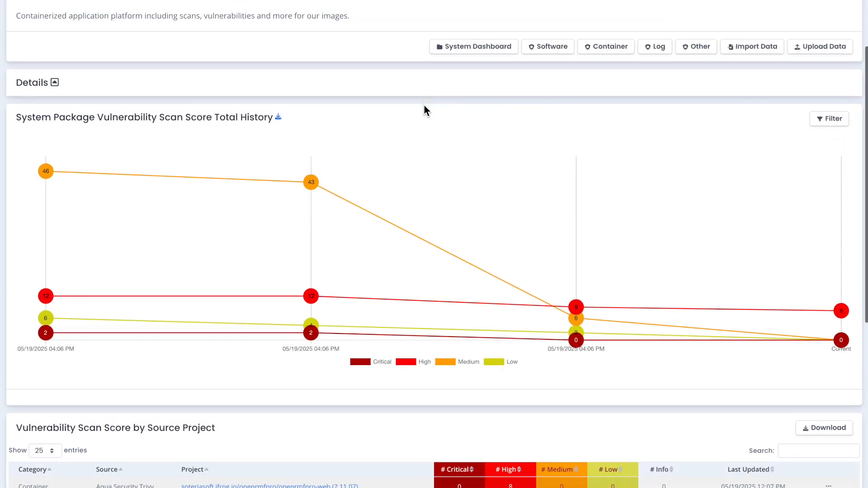
scroll(424, 108, "down", 2)
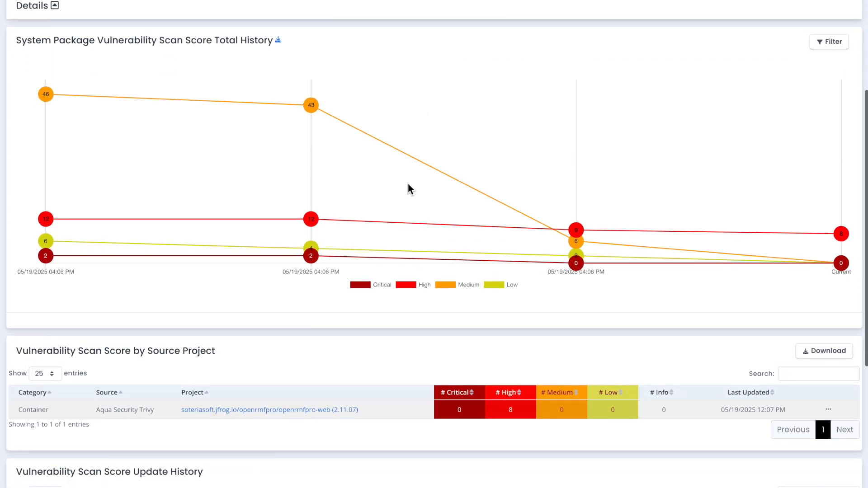
scroll(325, 285, "down", 1)
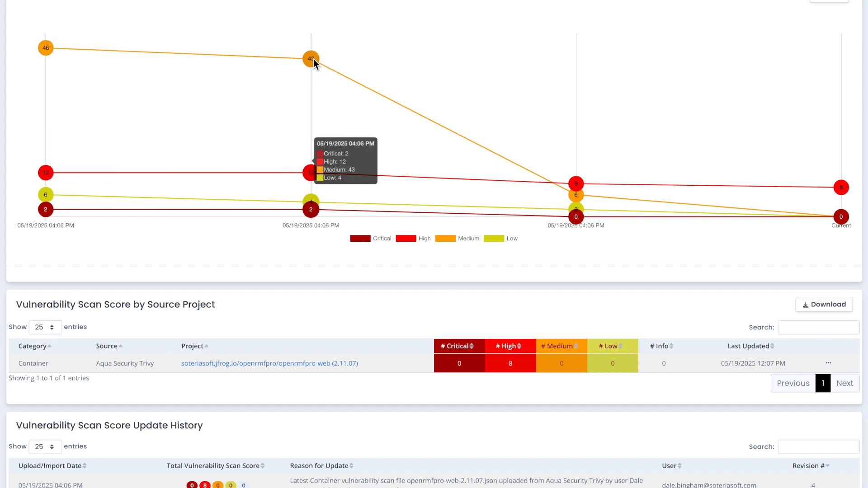
mouse_move(847, 218)
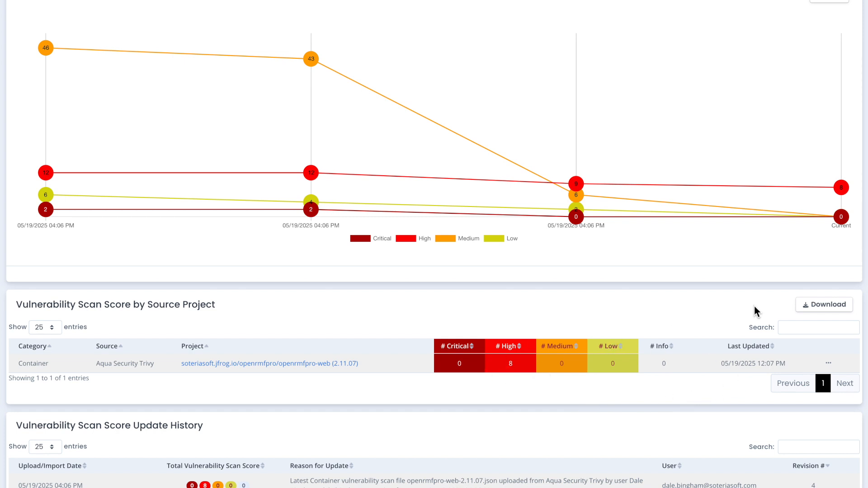
scroll(377, 368, "down", 4)
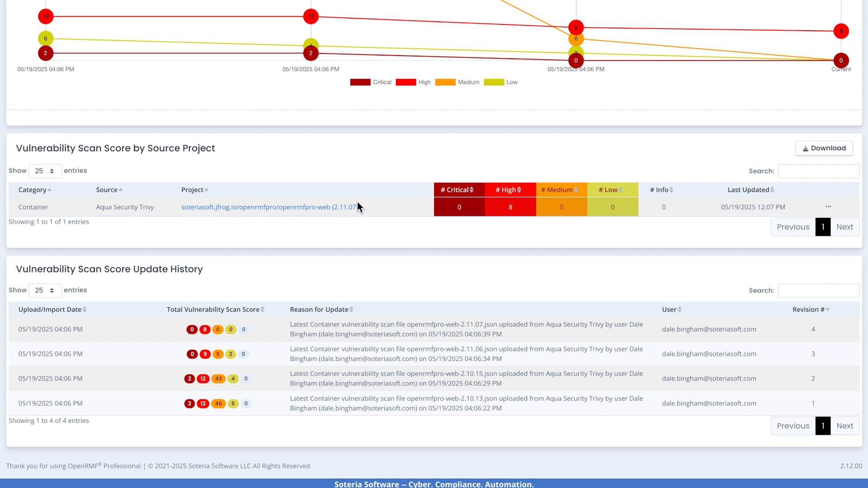
scroll(386, 205, "up", 8)
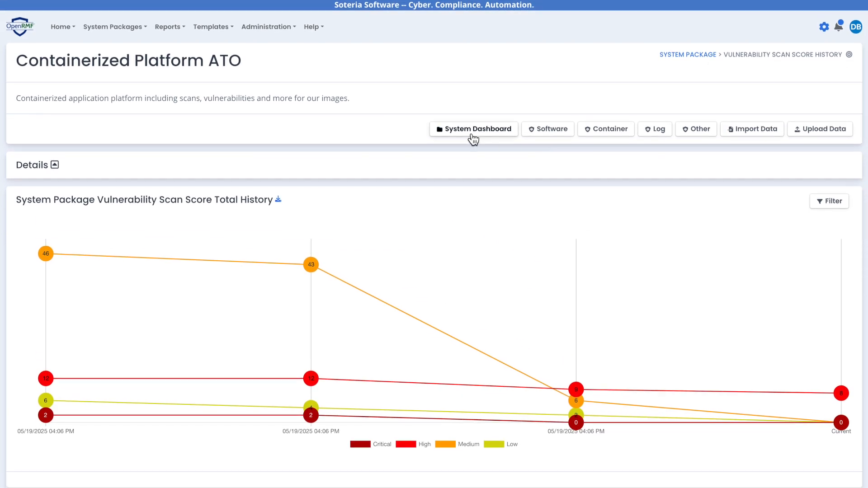
Upload the RapidFort SCAP result kibana_8.17.0_compliance_2025-03-28T15_41_50+00_00.json as a checklist of the system package
left_click(474, 129)
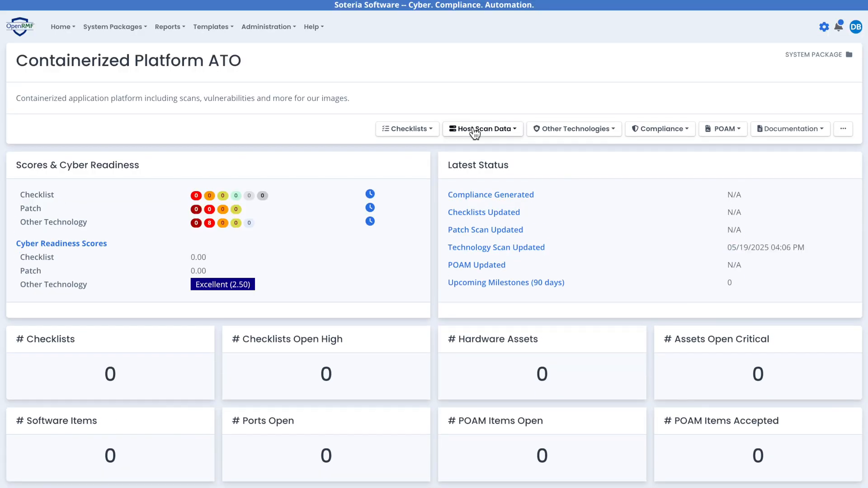
left_click(401, 130)
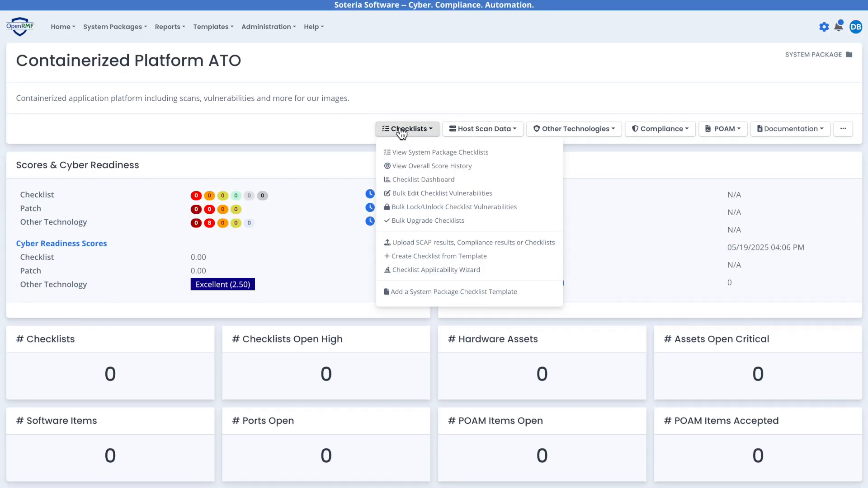
left_click(434, 242)
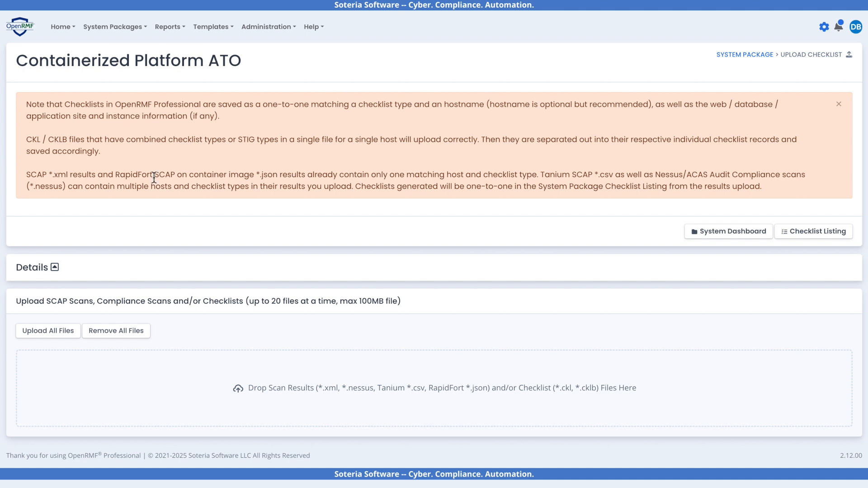
left_click_drag(115, 174, 280, 174)
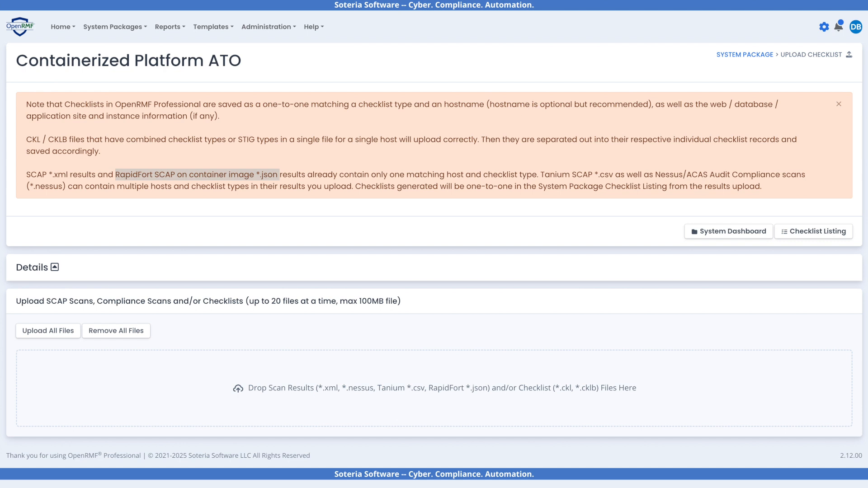
left_click_drag(198, 378, 190, 365)
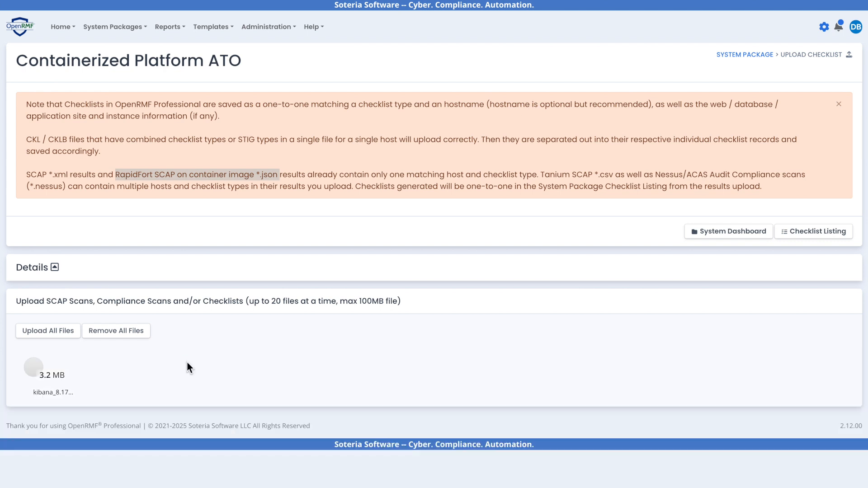
left_click(54, 331)
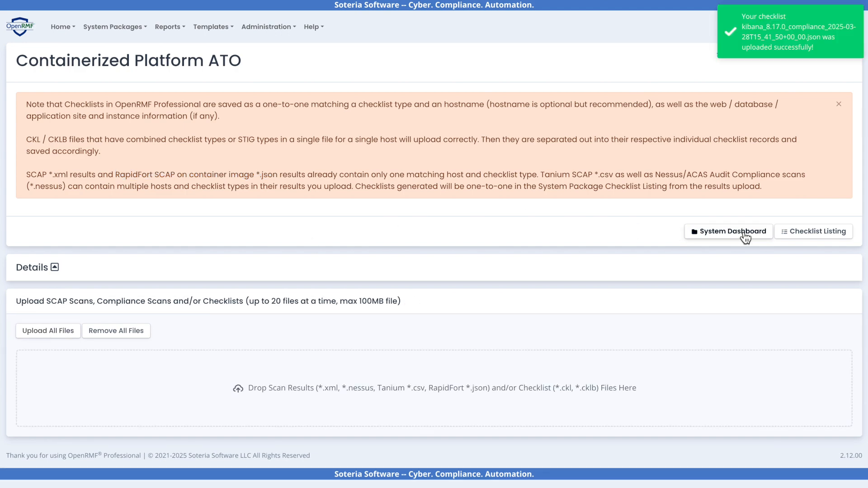
Open the kibana Canonical Ubuntu 20.04 LTS STIG checklist from the listing and view the details of vulnerability V-238197
left_click(800, 228)
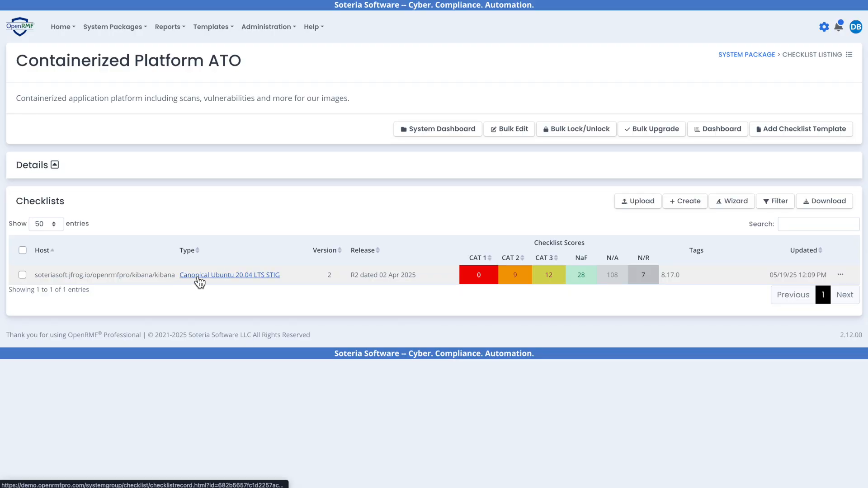
left_click(234, 275)
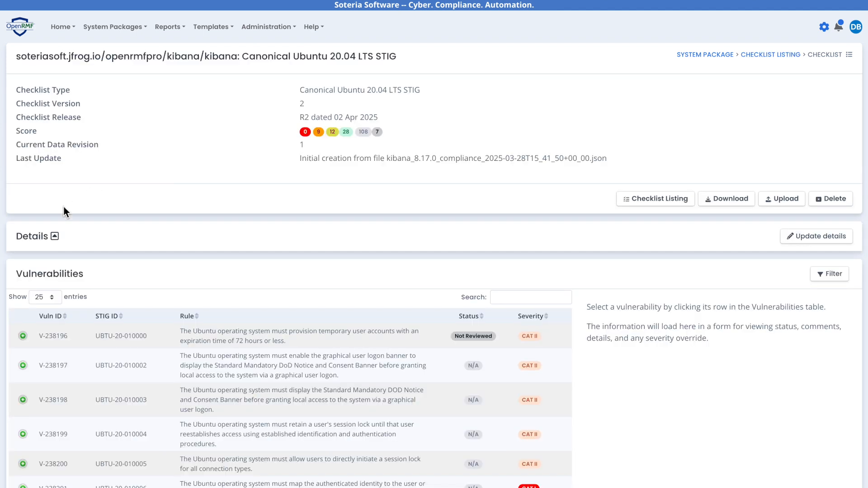
triple_click(135, 59)
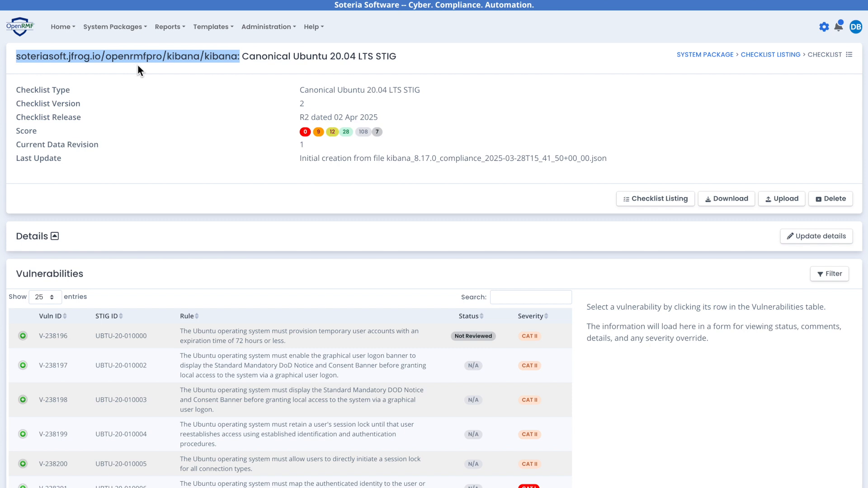
left_click(340, 97)
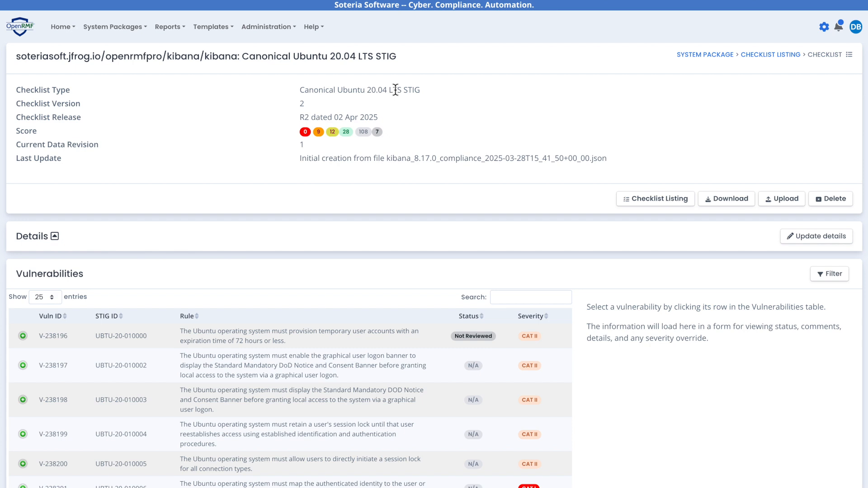
scroll(473, 118, "down", 1)
scroll(473, 117, "down", 1)
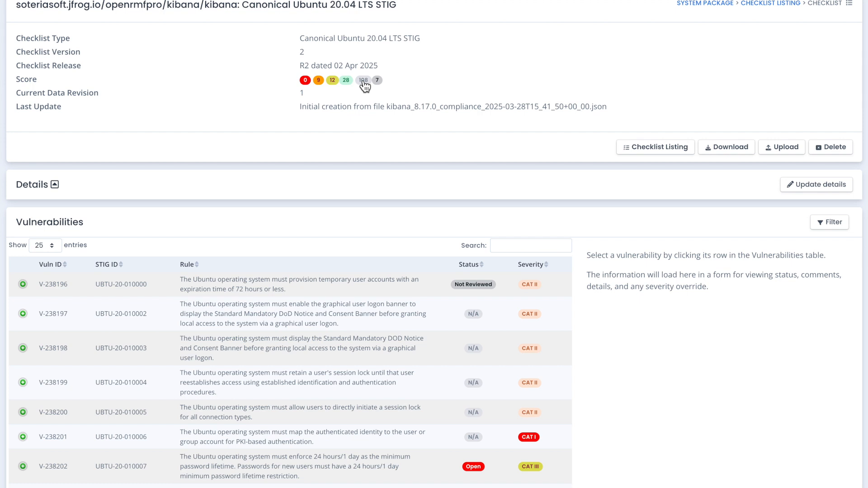
left_click(367, 312)
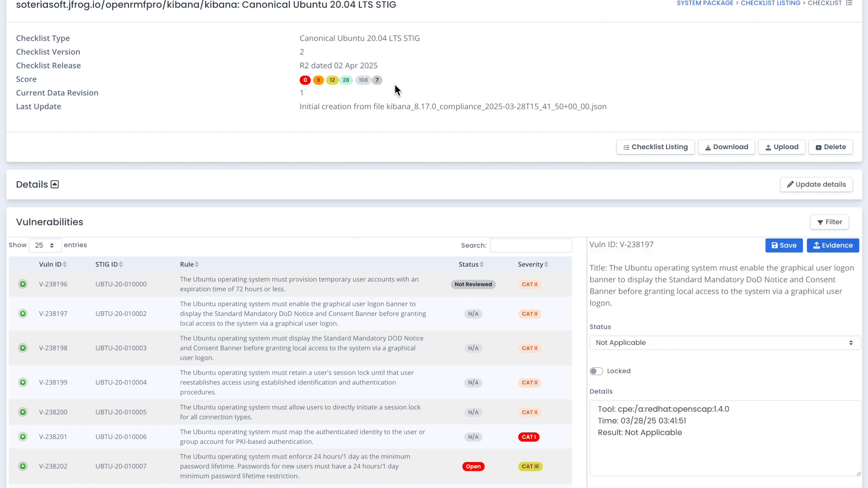
Filter the checklist's vulnerabilities to the Not Applicable ones and look through the filtered rules
left_click(363, 84)
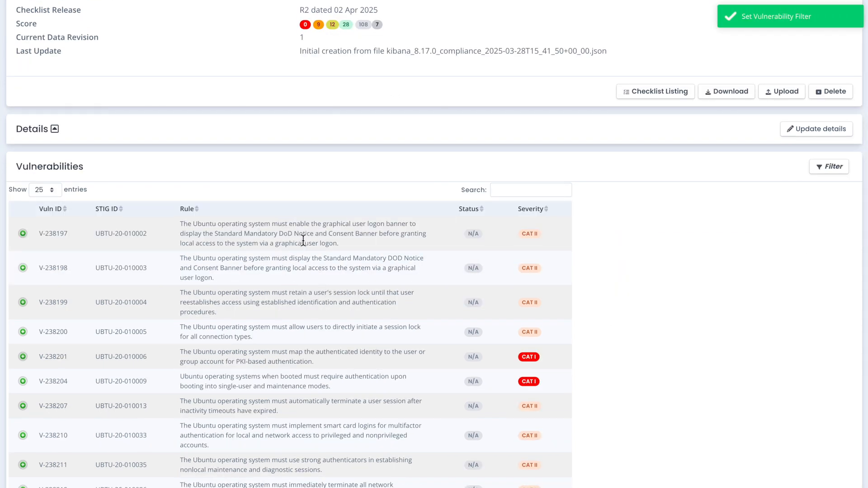
scroll(316, 283, "down", 2)
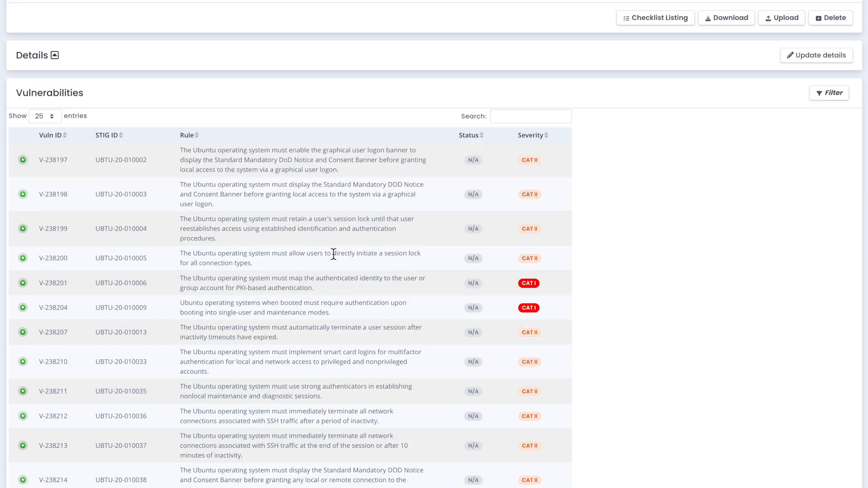
scroll(408, 251, "down", 1)
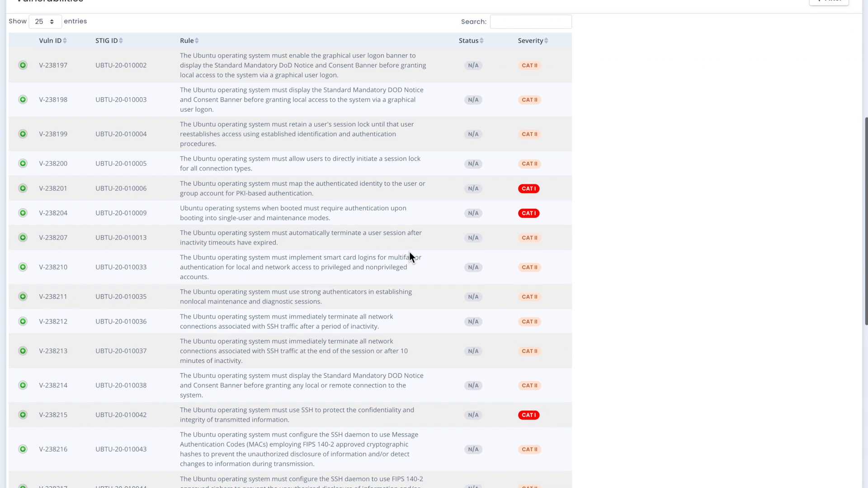
scroll(409, 252, "up", 5)
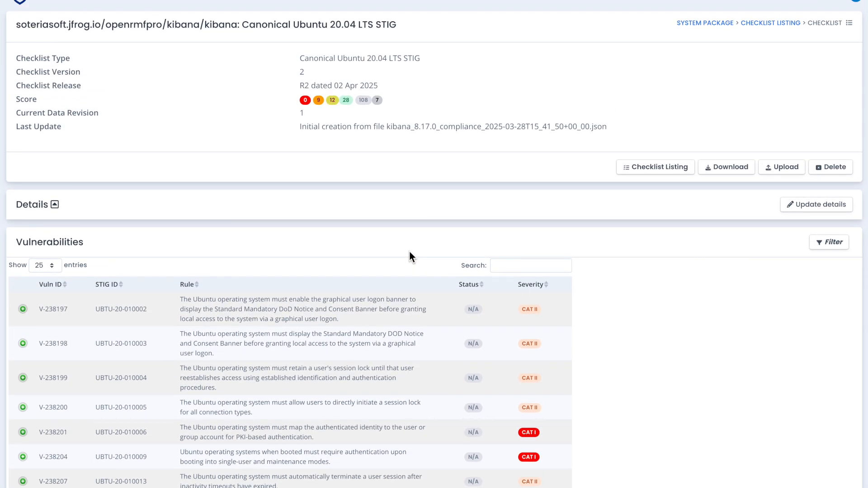
scroll(409, 251, "up", 1)
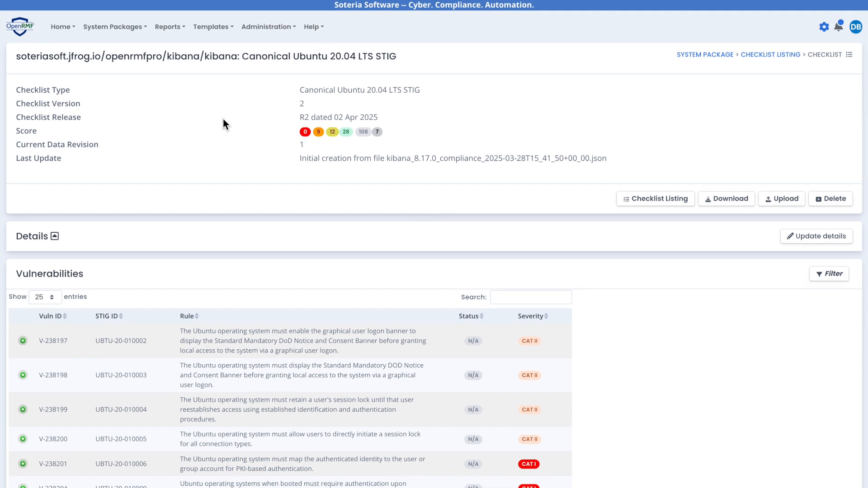
Upload the remaining container compliance results for oraclelinux, redhat/ubi8, redhat/ubi9, elasticsearch and logstash-plugins as checklists and return to the checklist listing
left_click(664, 200)
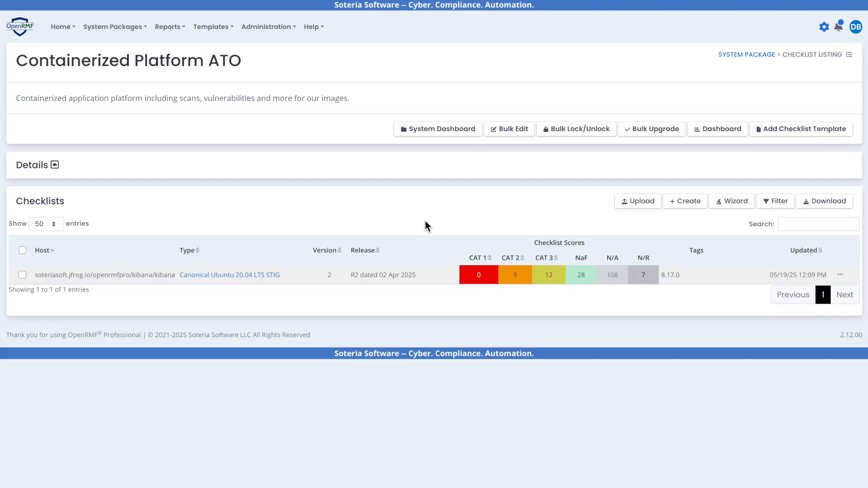
left_click(637, 200)
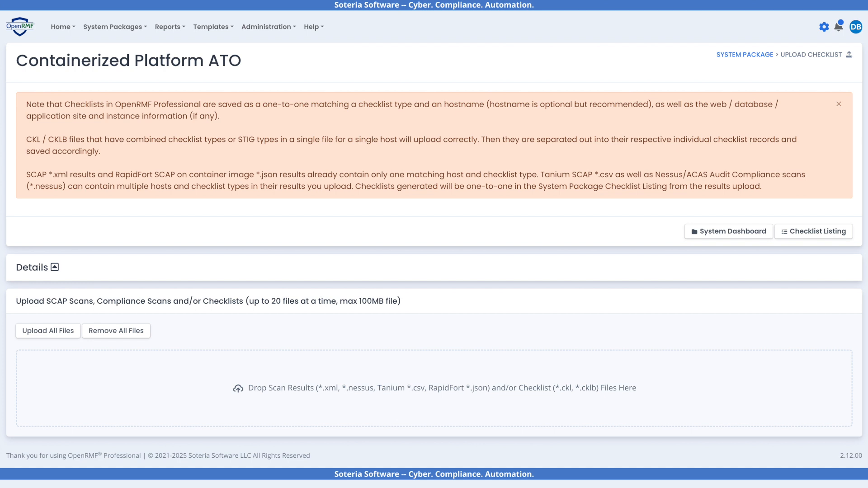
left_click_drag(523, 314, 354, 360)
left_click(47, 338)
left_click(836, 235)
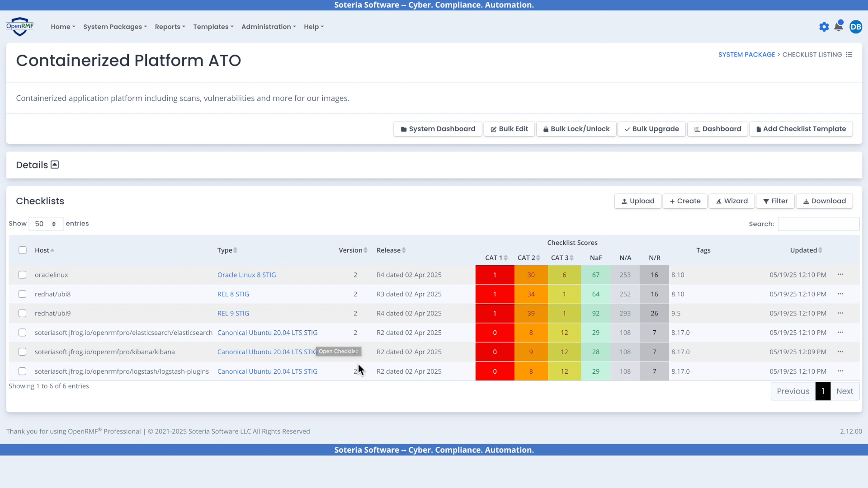
Examine the hosts in the checklist listing, highlighting the elasticsearch image's host name and clearing the highlight
double_click(108, 332)
left_click(108, 332)
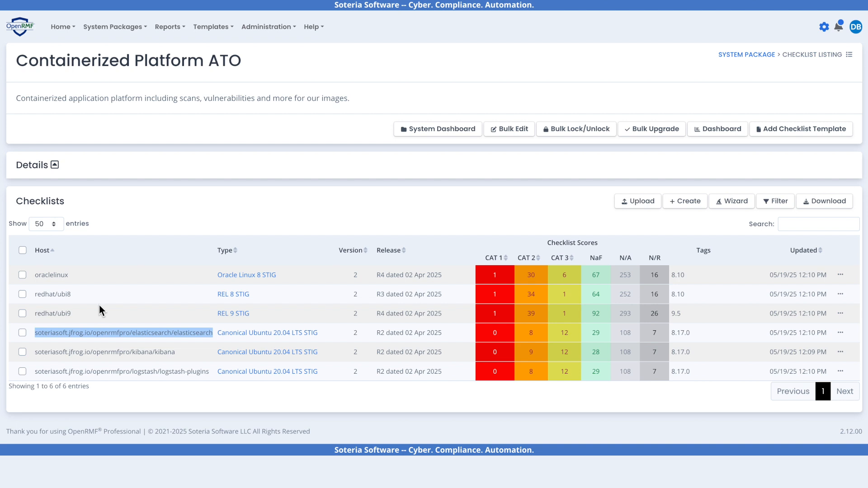
left_click(430, 223)
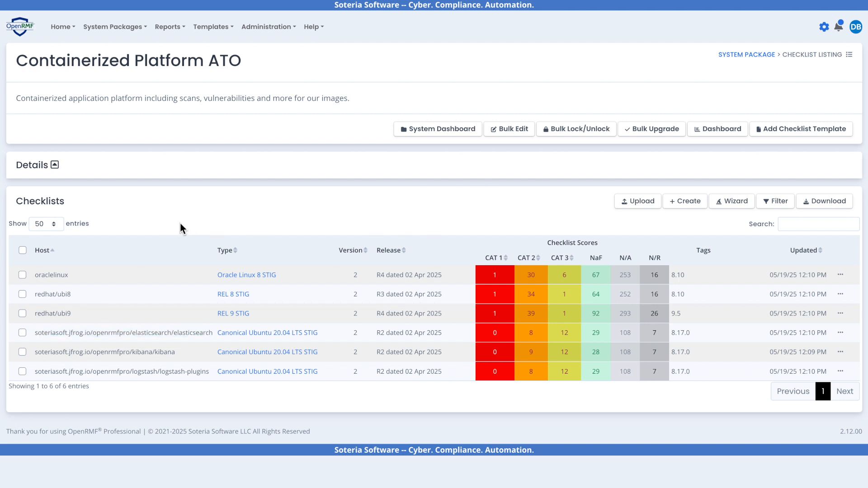
From the system dashboard, review the Other Technology score history down to the source project and update tables, and return to the dashboard
left_click(443, 128)
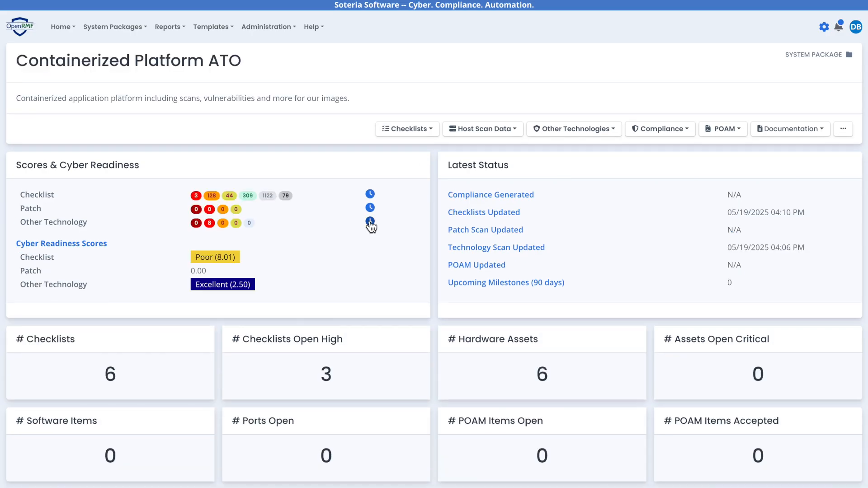
left_click(370, 222)
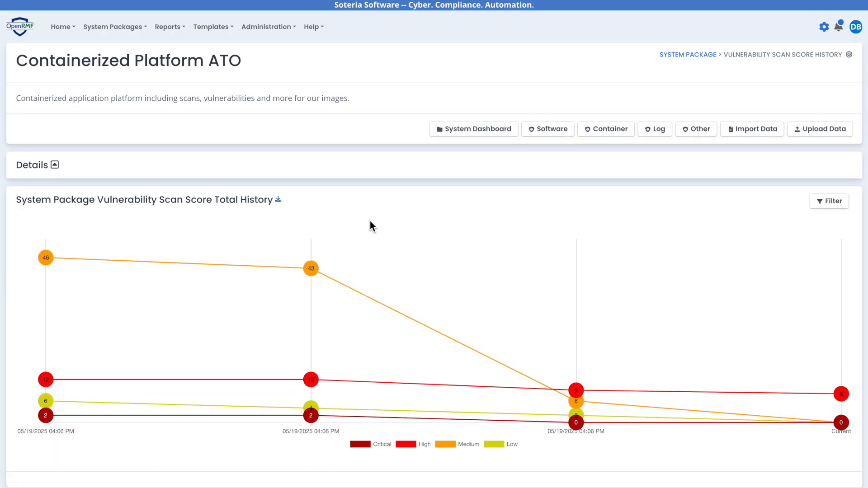
scroll(372, 225, "down", 5)
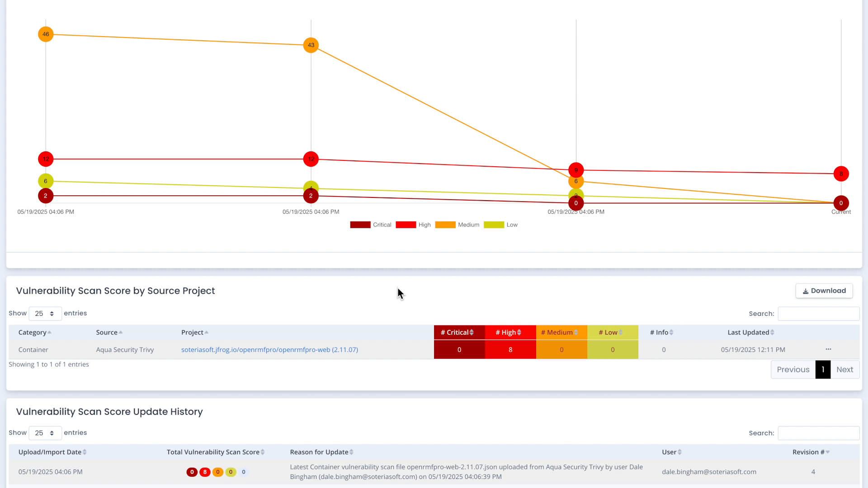
scroll(398, 290, "up", 10)
left_click(489, 139)
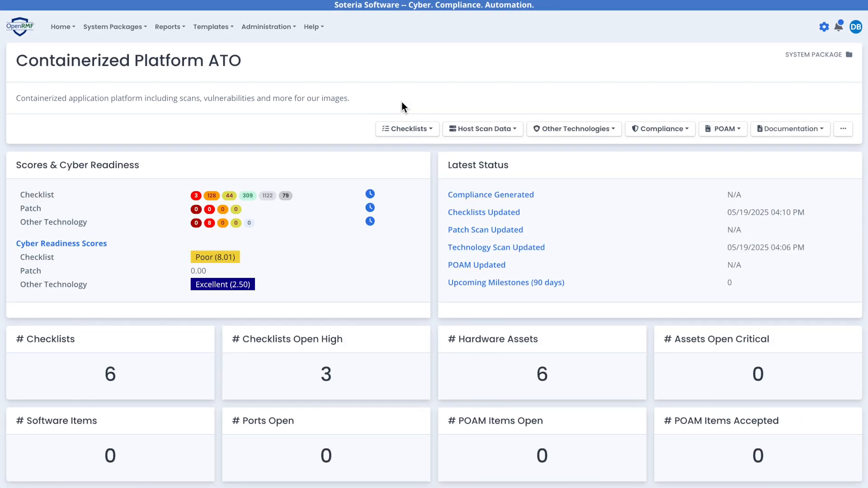